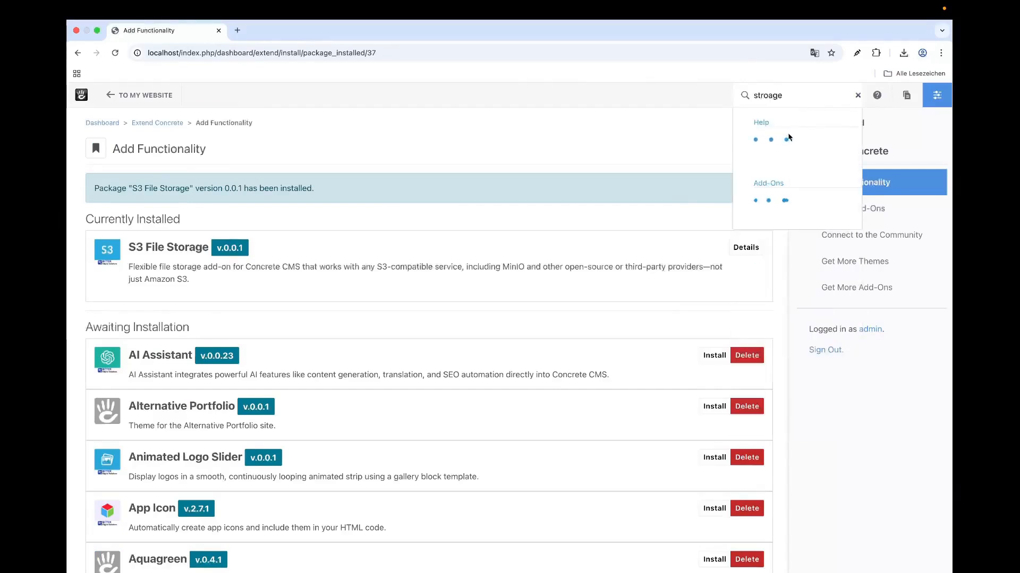
Search the dashboard for "stora" and open the File Storage Locations settings
{"action": "key", "text": "BackSpace"}
{"action": "key", "text": "BackSpace"}
{"action": "key", "text": "BackSpace"}
{"action": "key", "text": "BackSpace"}
{"action": "key", "text": "BackSpace"}
{"action": "type", "text": "ora"}
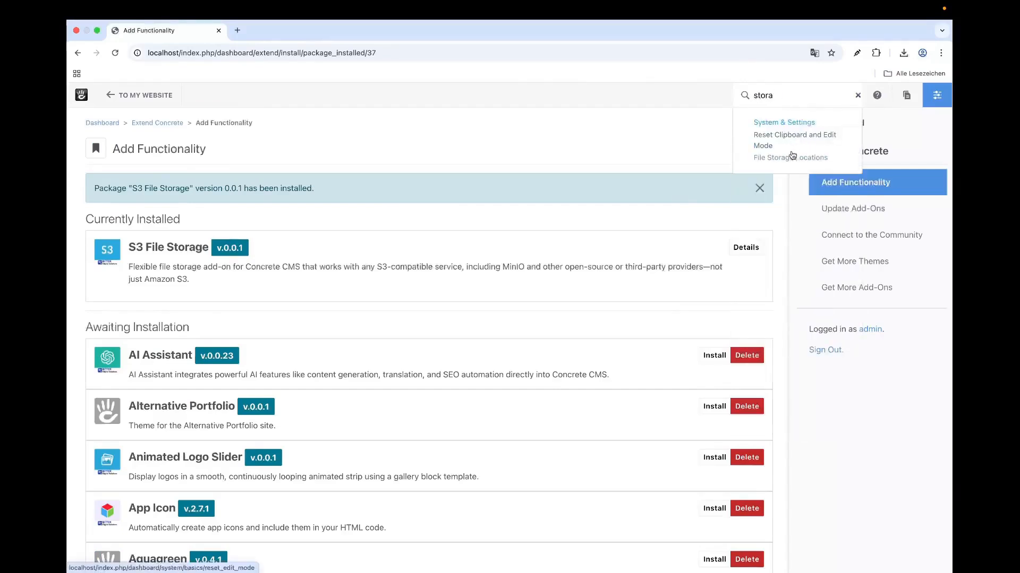
{"action": "left_click", "coordinate": [791, 157]}
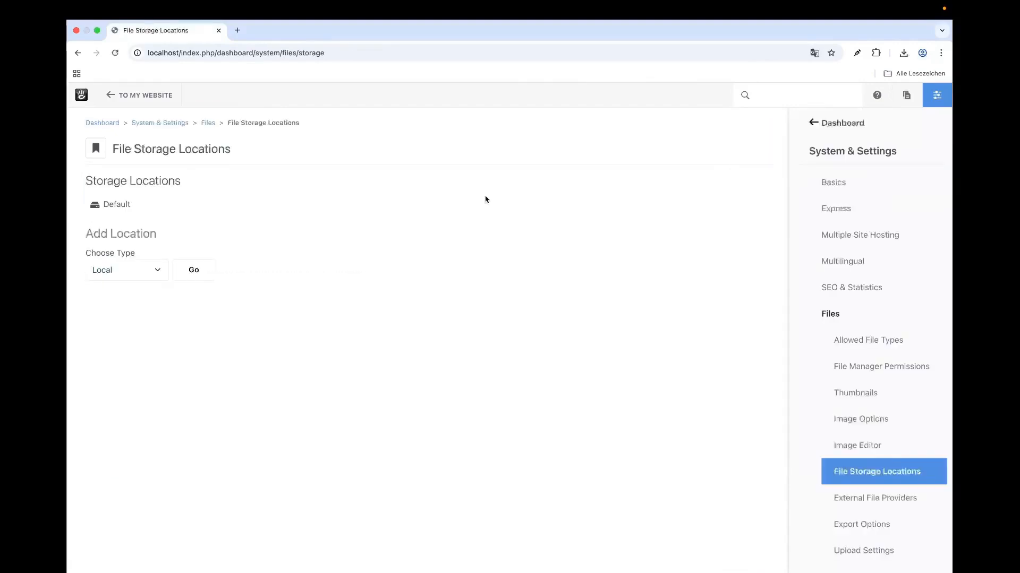
Start adding a storage location of type S3 File Storage
{"action": "left_click", "coordinate": [148, 269]}
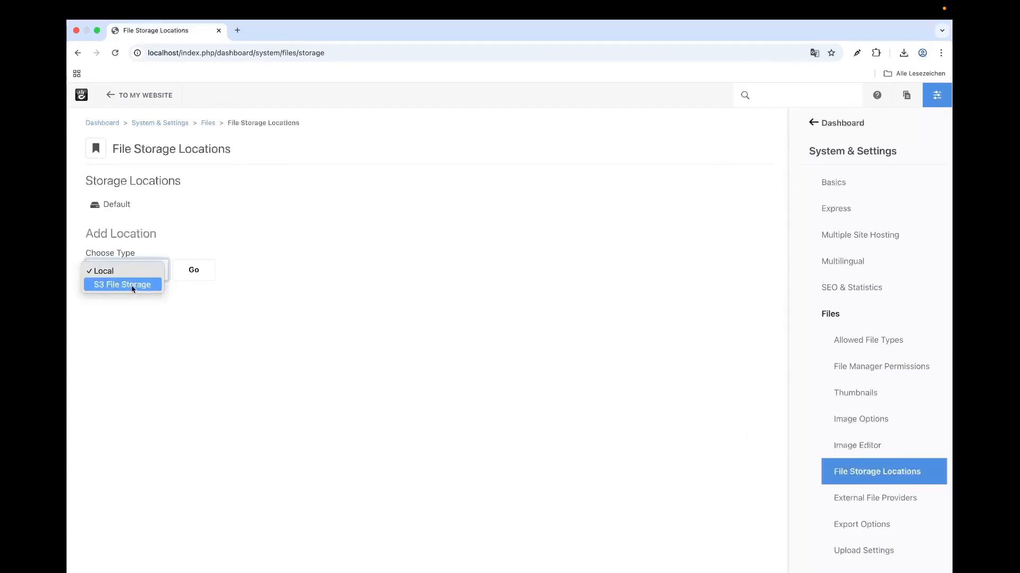
{"action": "left_click", "coordinate": [132, 287]}
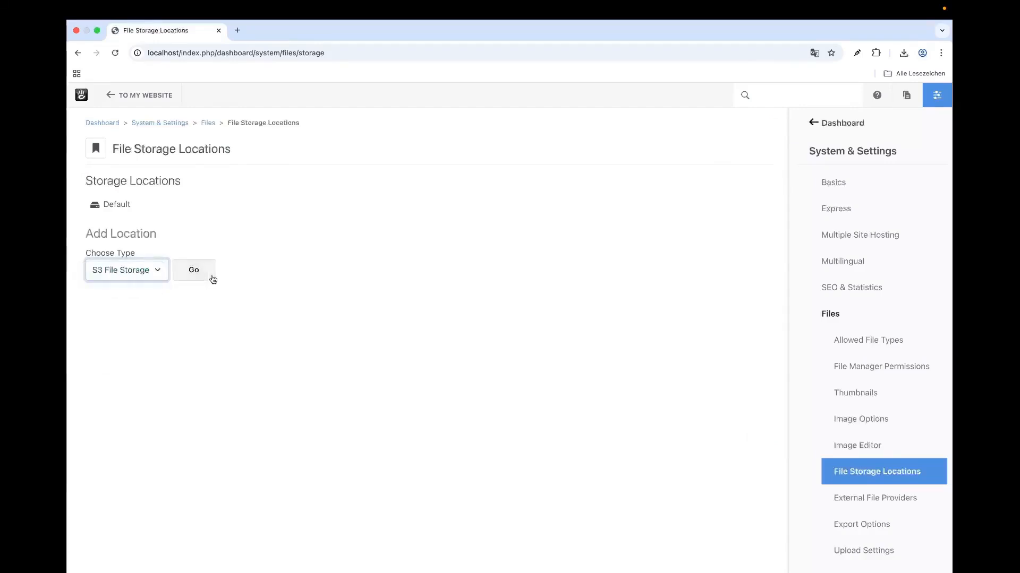
{"action": "left_click", "coordinate": [192, 275]}
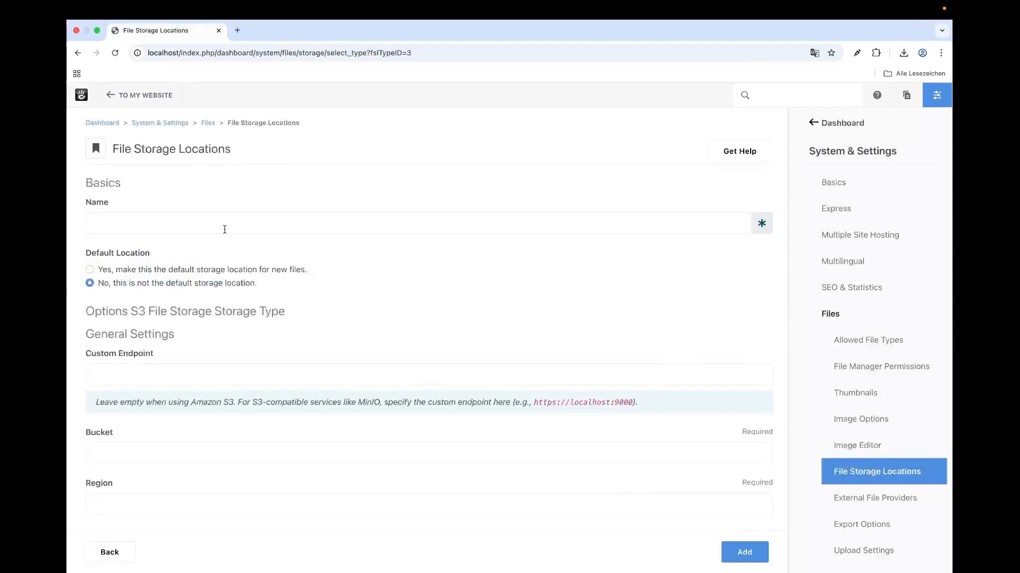
Name the new storage location "My S3 Bucket"
{"action": "left_click", "coordinate": [225, 225]}
{"action": "type", "text": "f"}
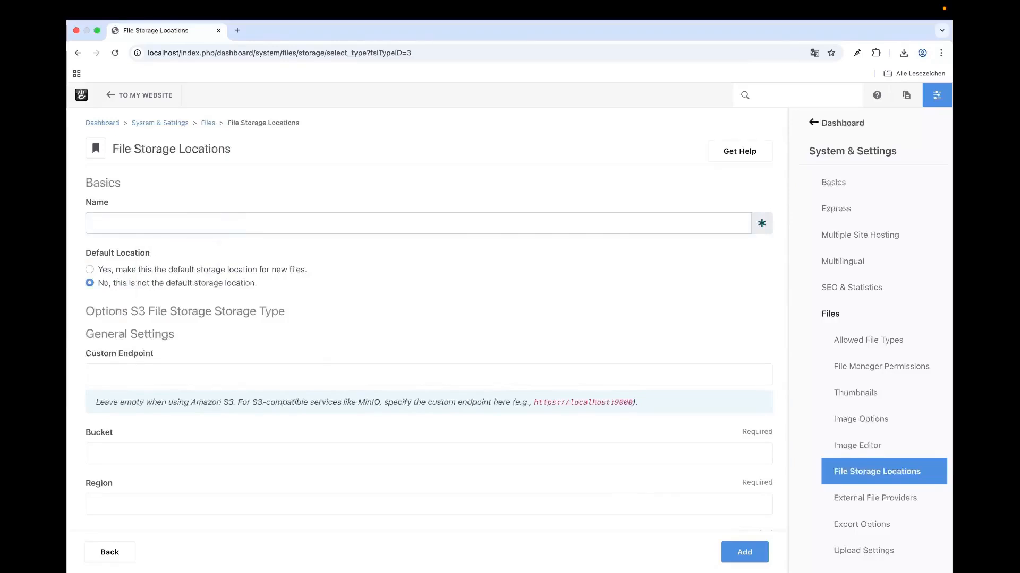
{"action": "type", "text": "My S3 Bucket"}
Read the guidance on when the custom endpoint stays empty and when an S3-compatible service needs one
{"action": "scroll", "coordinate": [264, 273], "scroll_direction": "down", "scroll_amount": 2}
{"action": "left_click", "coordinate": [242, 266]}
{"action": "left_click", "coordinate": [217, 293]}
{"action": "left_click_drag", "start_coordinate": [97, 293], "coordinate": [222, 293]}
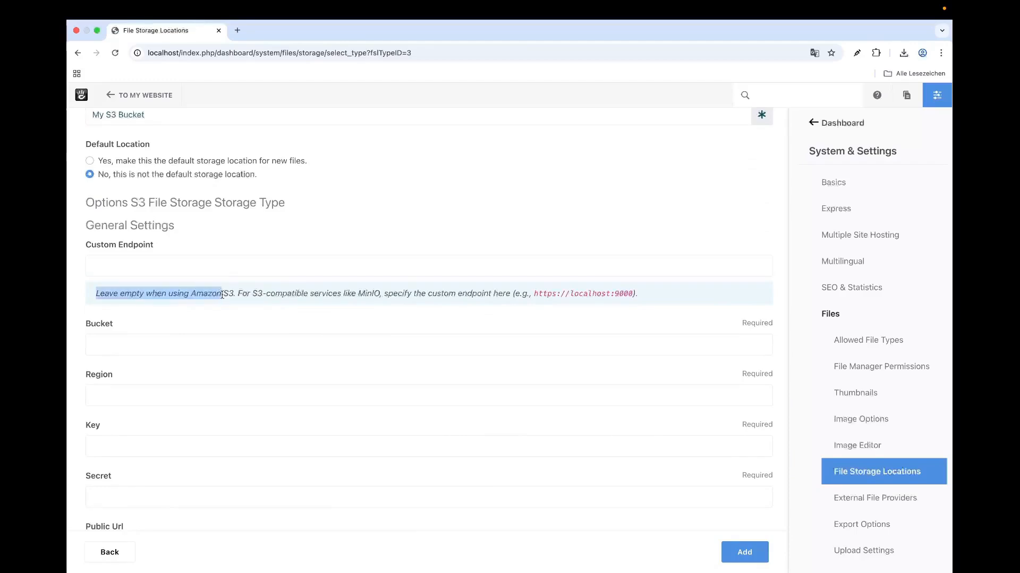
{"action": "left_click", "coordinate": [287, 310]}
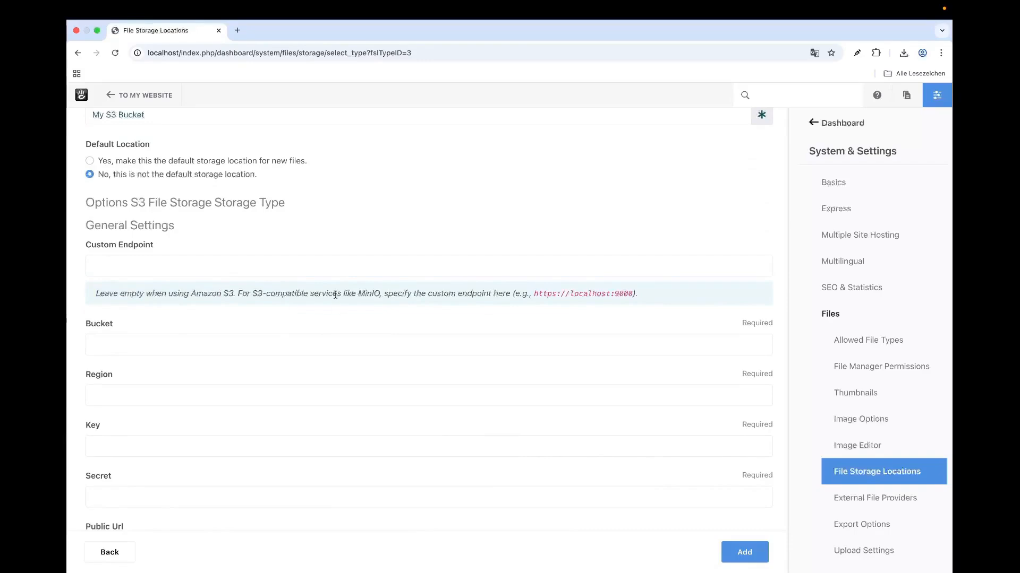
{"action": "triple_click", "coordinate": [655, 293]}
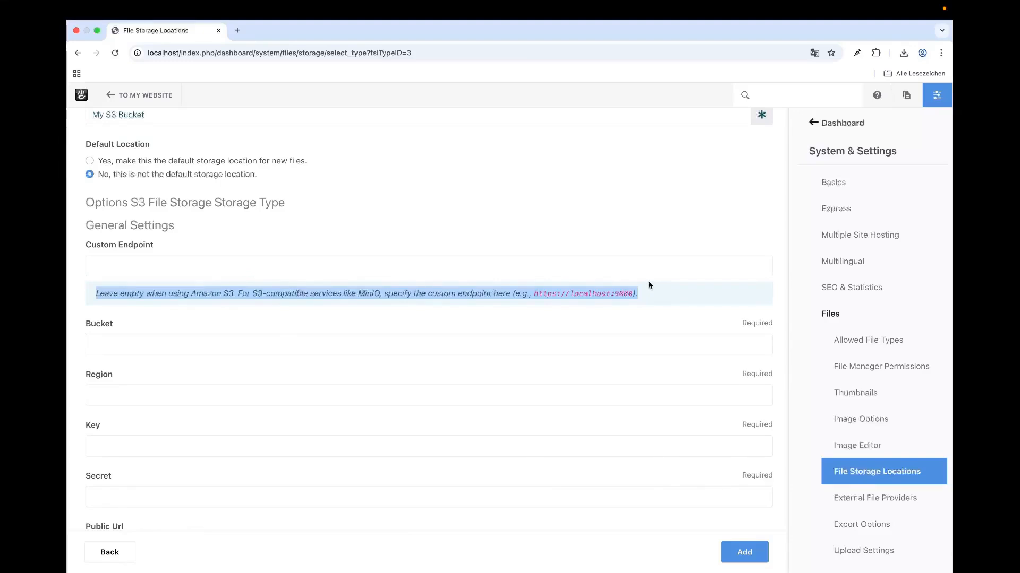
{"action": "left_click", "coordinate": [657, 293]}
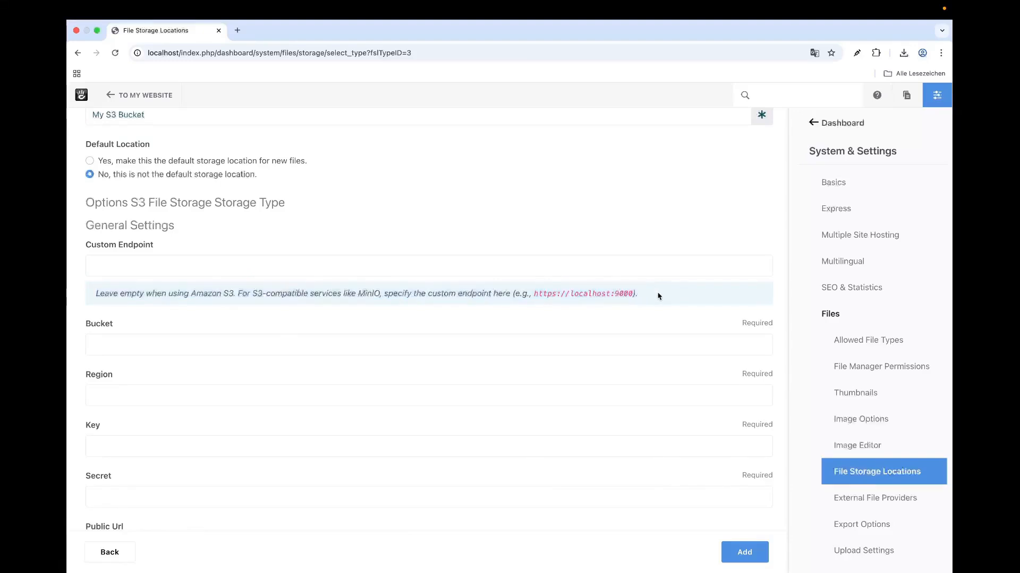
{"action": "triple_click", "coordinate": [646, 282]}
{"action": "left_click", "coordinate": [646, 279]}
Fill in bucket freshcast, region eu-north-1, the access key and the secret, leave the public URL empty, and add the location
{"action": "scroll", "coordinate": [440, 293], "scroll_direction": "down", "scroll_amount": 1}
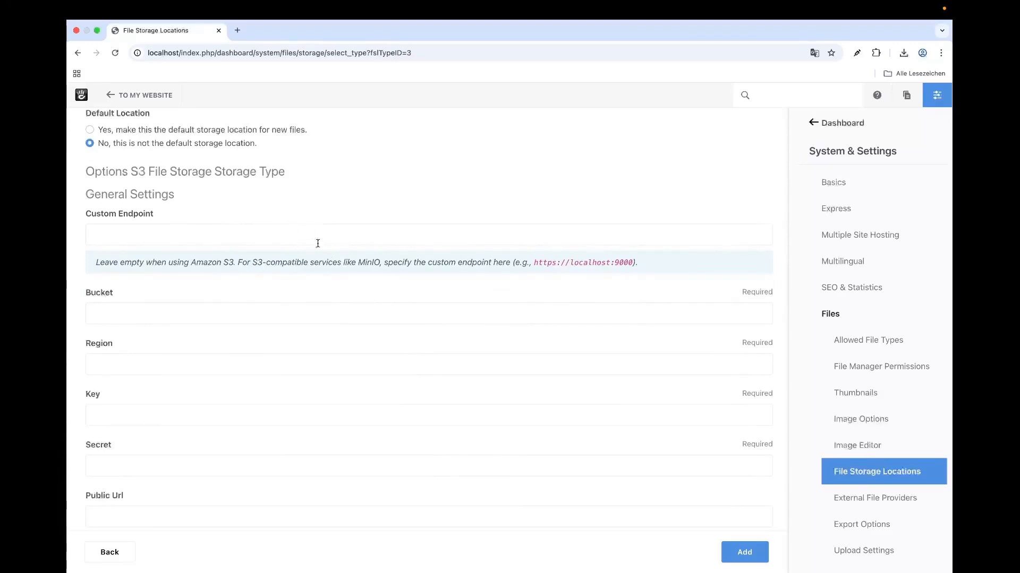
{"action": "scroll", "coordinate": [291, 250], "scroll_direction": "down", "scroll_amount": 1}
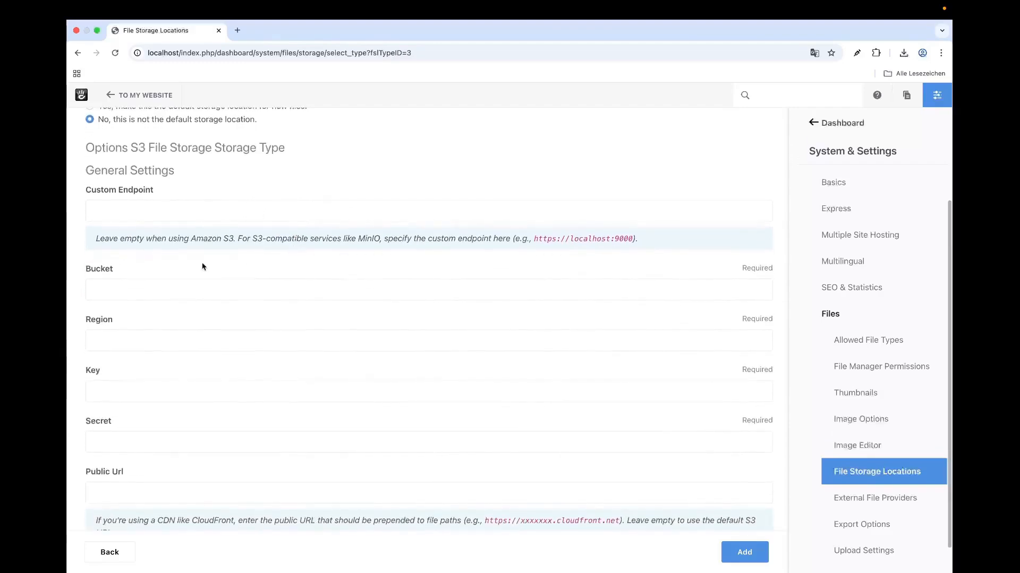
{"action": "scroll", "coordinate": [203, 267], "scroll_direction": "down", "scroll_amount": 1}
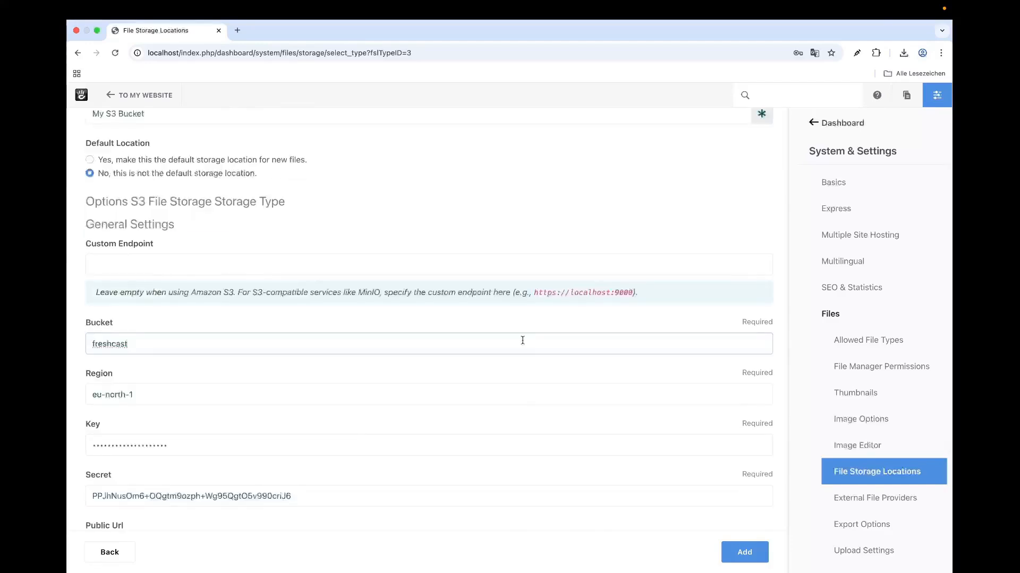
{"action": "scroll", "coordinate": [419, 304], "scroll_direction": "down", "scroll_amount": 3}
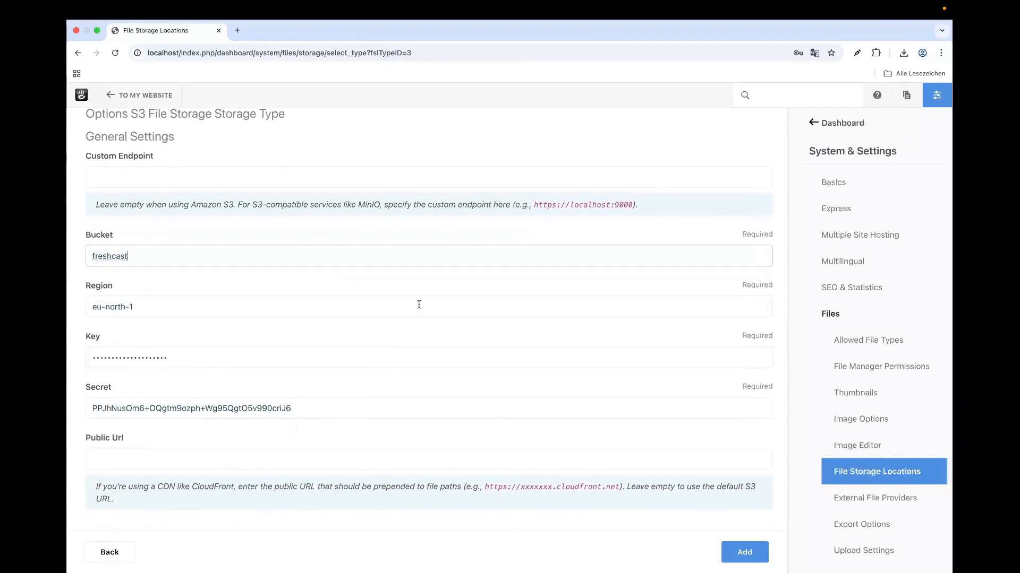
{"action": "left_click", "coordinate": [286, 440]}
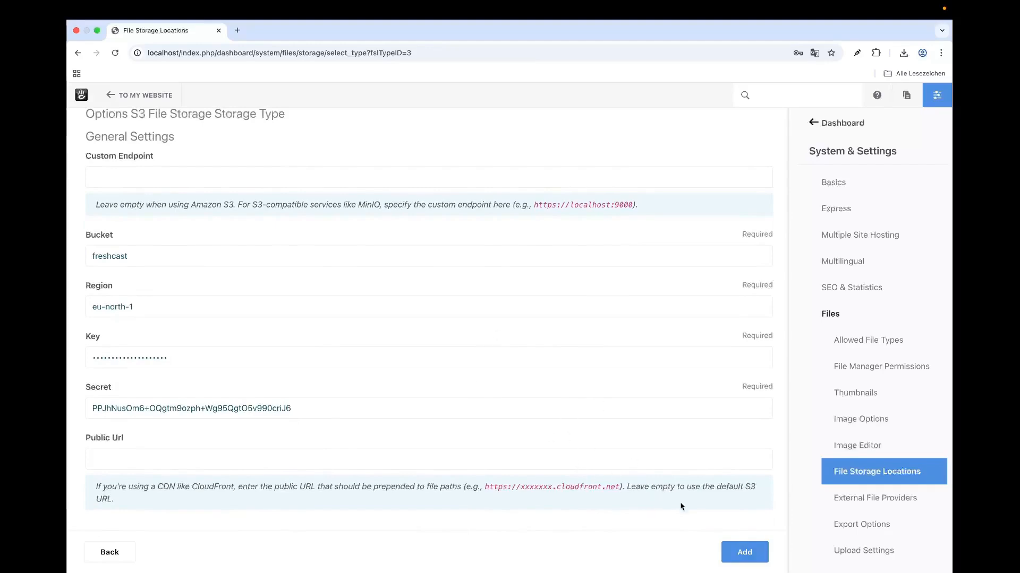
{"action": "left_click", "coordinate": [733, 549]}
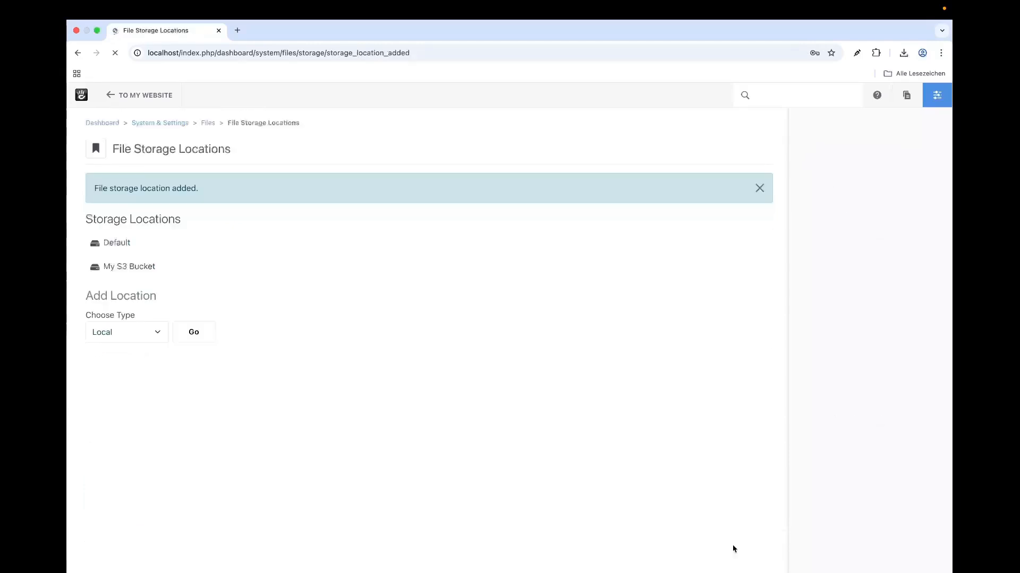
{"action": "left_click", "coordinate": [188, 270]}
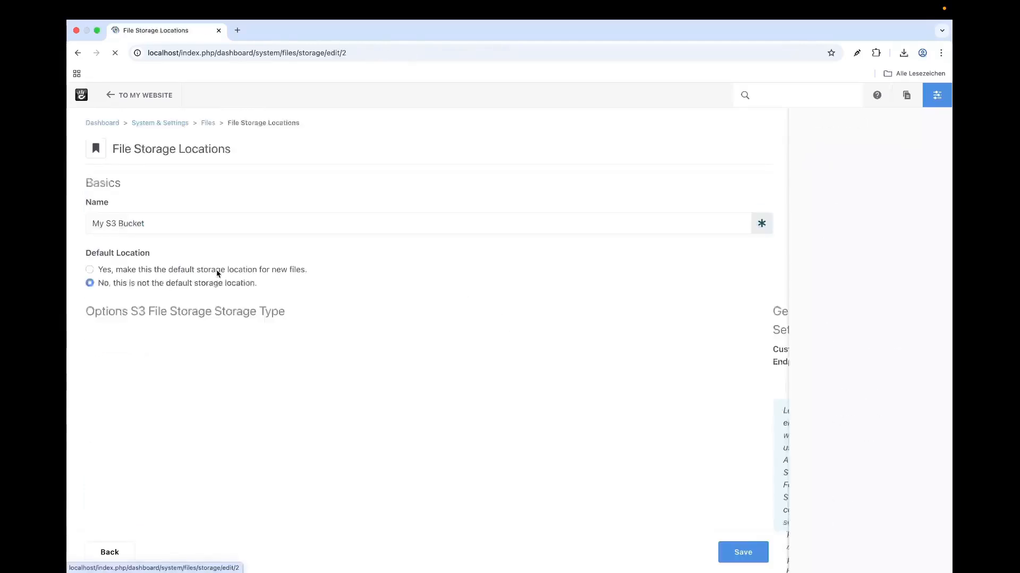
{"action": "left_click", "coordinate": [197, 287]}
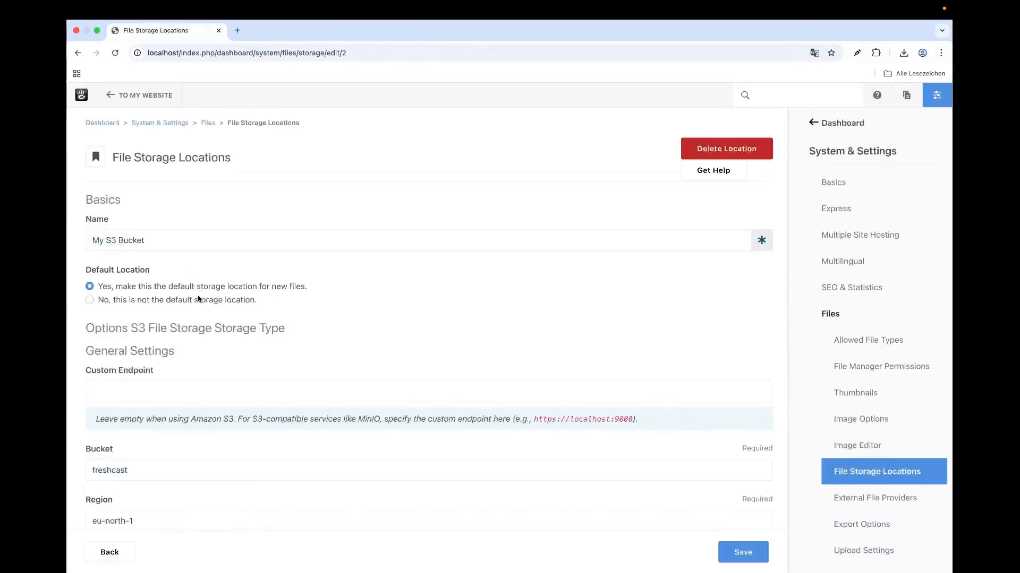
{"action": "left_click", "coordinate": [209, 301]}
{"action": "scroll", "coordinate": [213, 305], "scroll_direction": "left", "scroll_amount": 10}
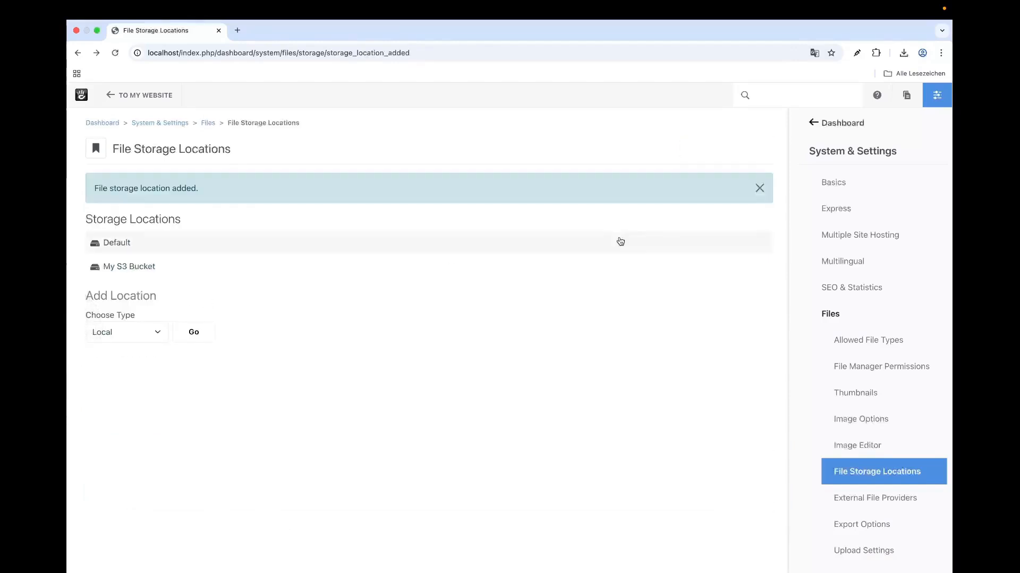
Open the details of the Soissons Cathedral interior image from the File Manager
{"action": "left_click", "coordinate": [863, 118]}
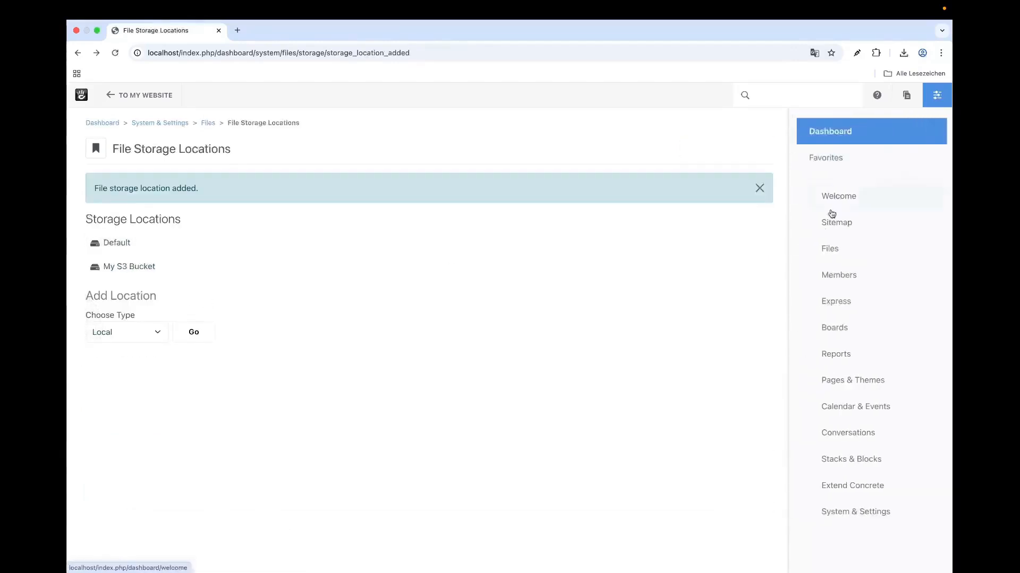
{"action": "left_click", "coordinate": [832, 248]}
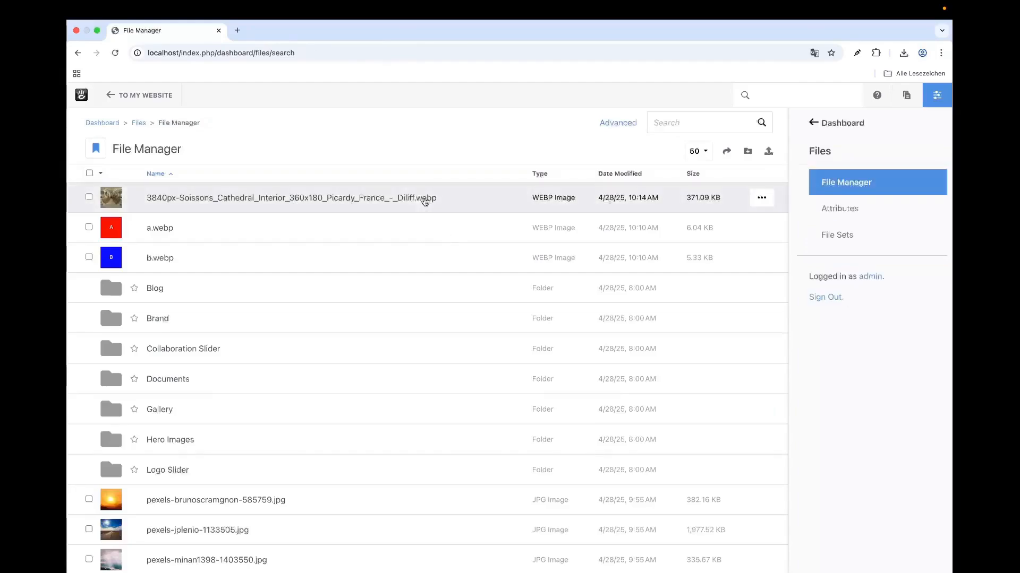
{"action": "left_click", "coordinate": [436, 196]}
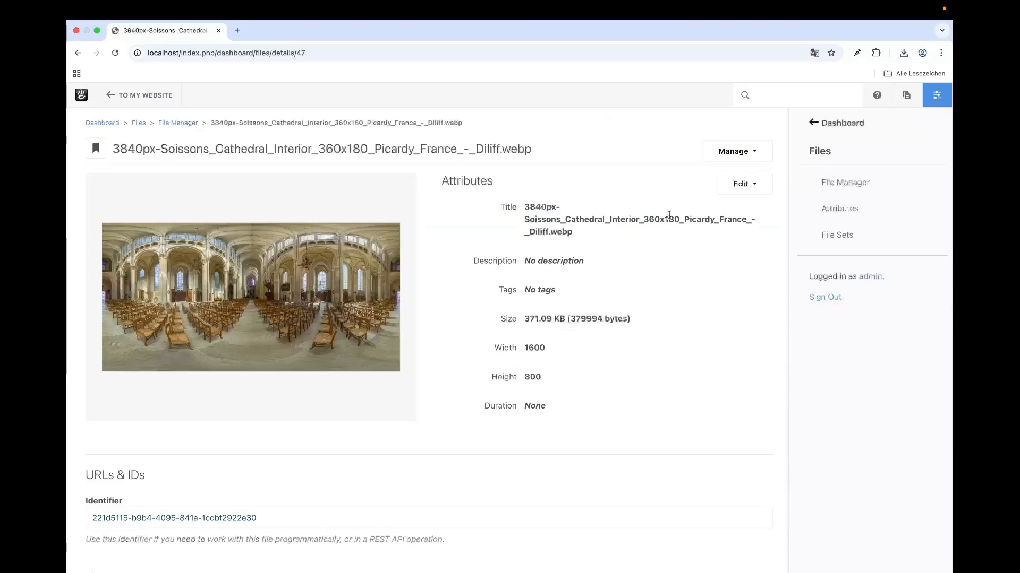
Change the cathedral image's file storage location to My S3 Bucket and save it
{"action": "left_click", "coordinate": [748, 187]}
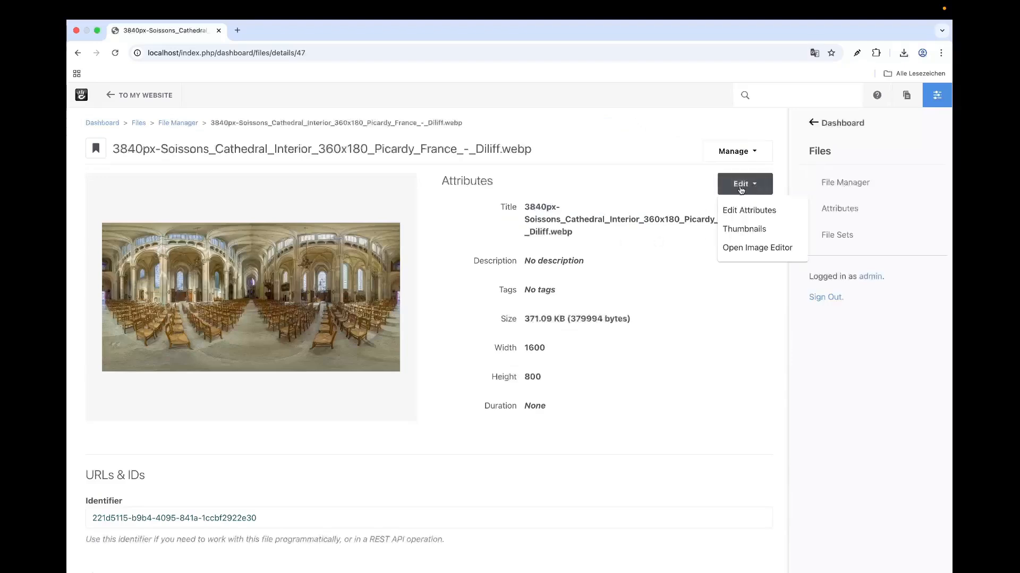
{"action": "left_click", "coordinate": [744, 186]}
{"action": "left_click", "coordinate": [736, 152]}
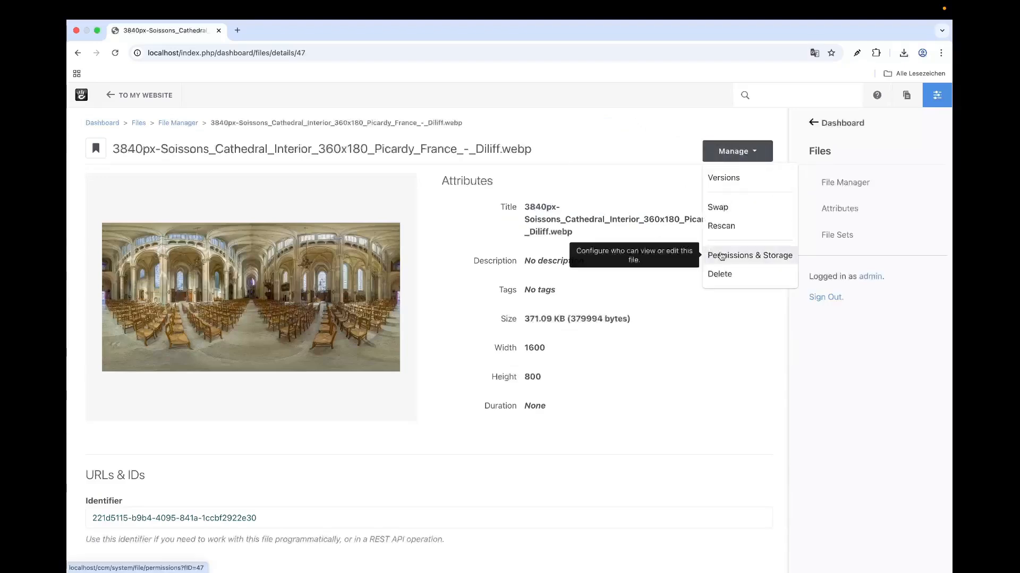
{"action": "left_click", "coordinate": [743, 259]}
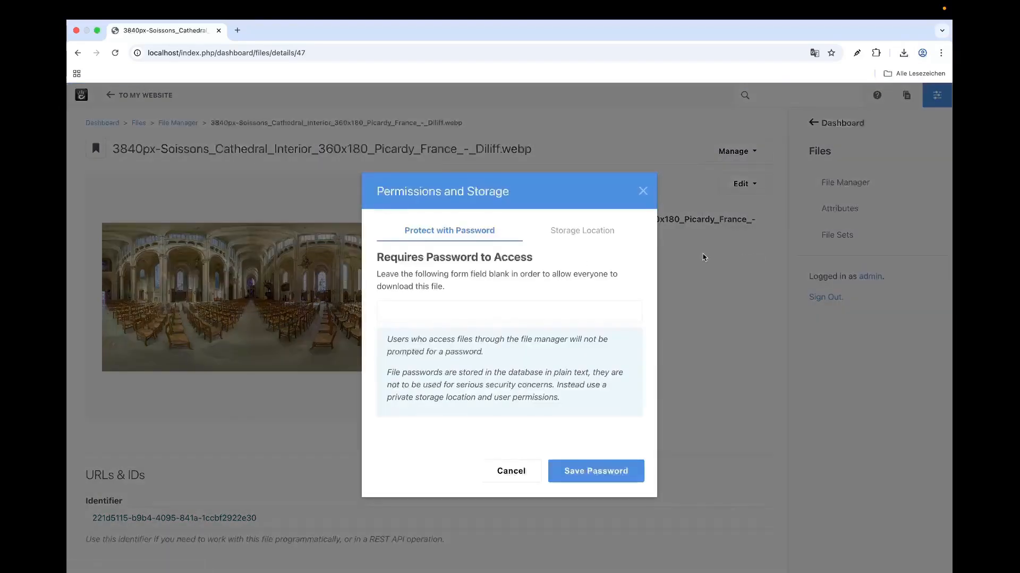
{"action": "left_click", "coordinate": [580, 232]}
{"action": "left_click", "coordinate": [428, 331]}
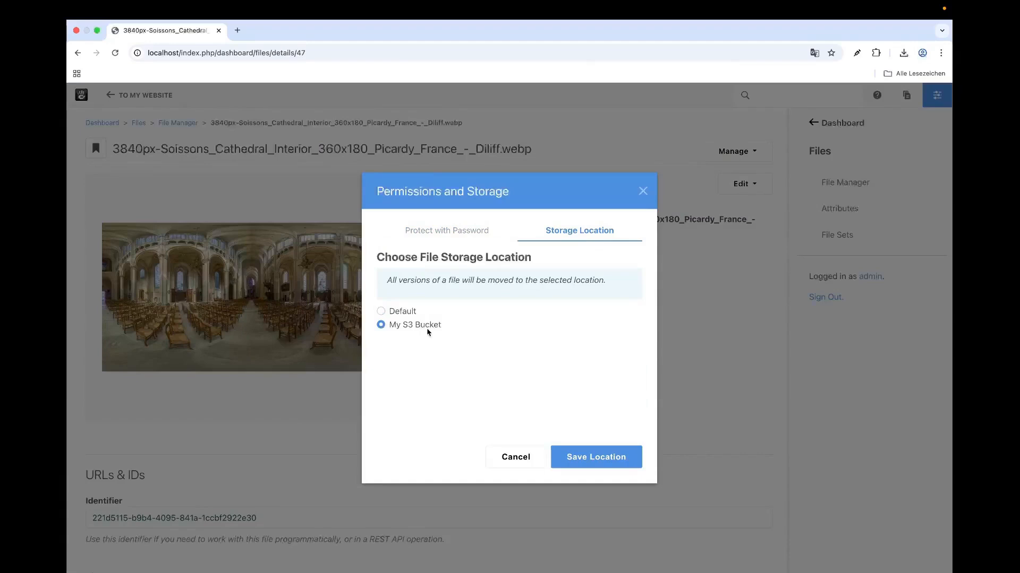
{"action": "left_click", "coordinate": [571, 458]}
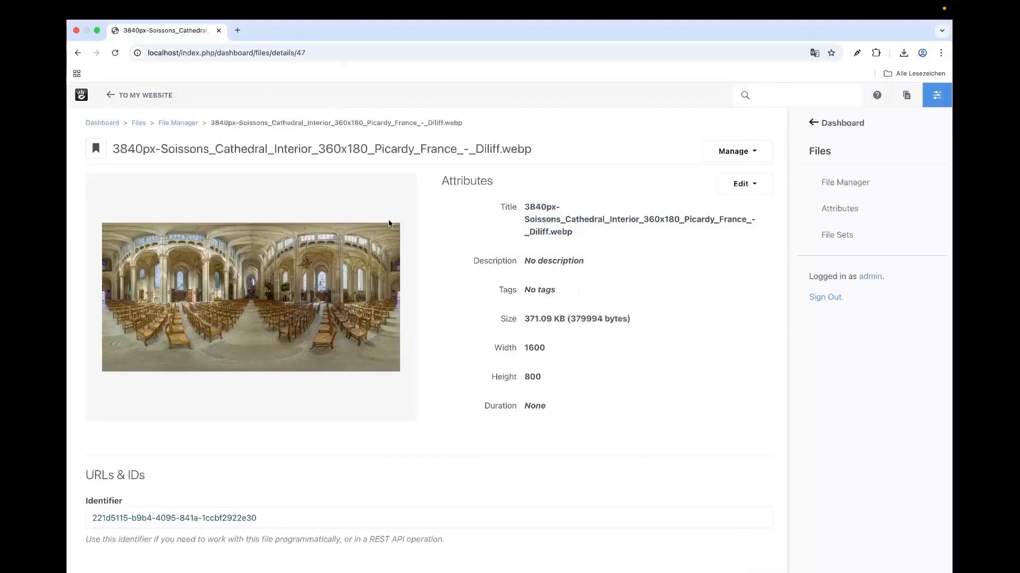
Reload the file details page and open the cathedral preview image in a new browser tab
{"action": "right_click", "coordinate": [257, 250]}
{"action": "left_click", "coordinate": [261, 201]}
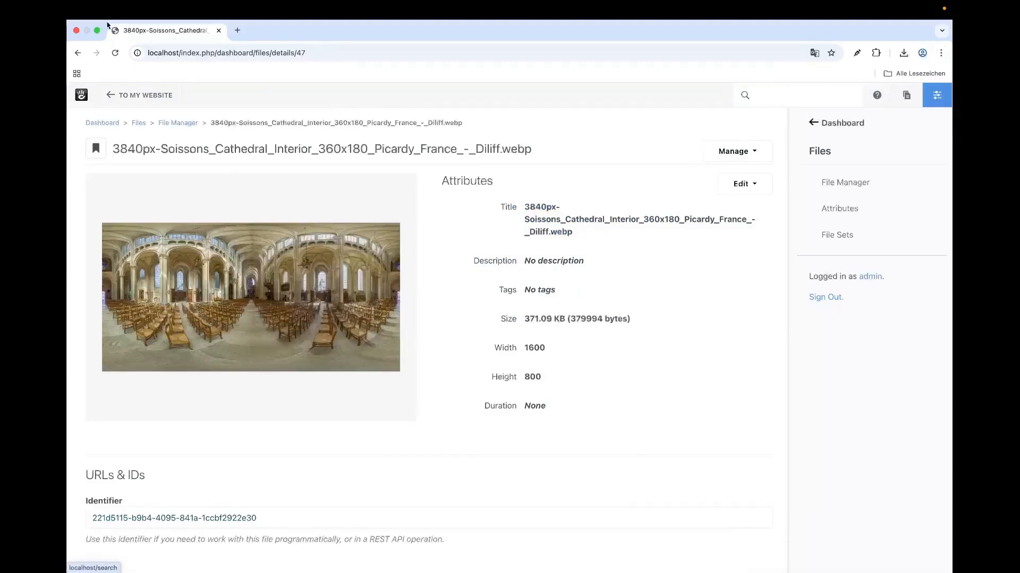
{"action": "left_click", "coordinate": [115, 53]}
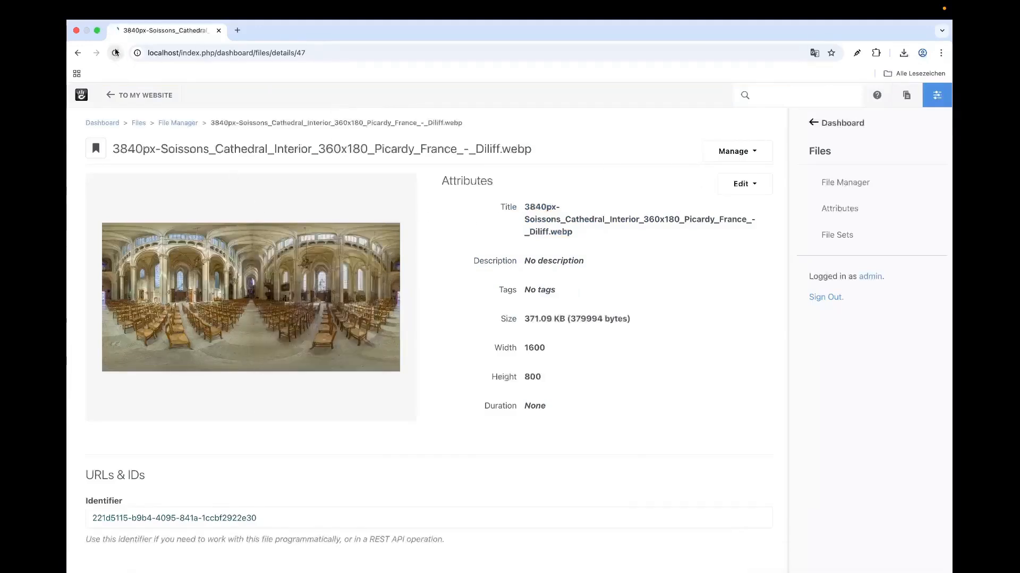
{"action": "right_click", "coordinate": [318, 242]}
{"action": "left_click", "coordinate": [364, 330]}
{"action": "left_click", "coordinate": [309, 32]}
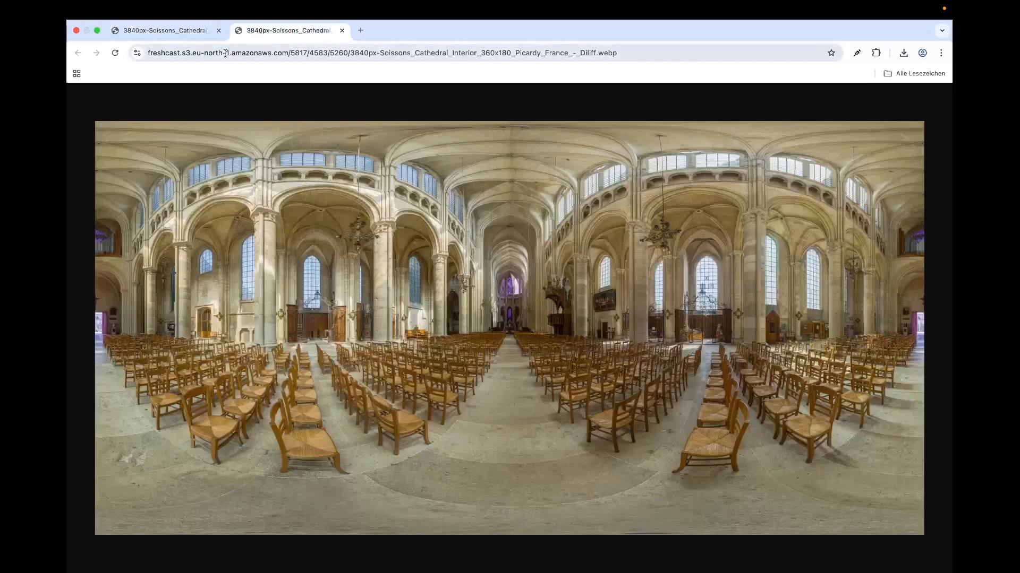
Examine the domain in the opened image's web address to check where the file is served from
{"action": "left_click", "coordinate": [227, 54]}
{"action": "left_click", "coordinate": [241, 55]}
{"action": "left_click_drag", "start_coordinate": [181, 54], "coordinate": [72, 30]}
{"action": "left_click", "coordinate": [311, 54]}
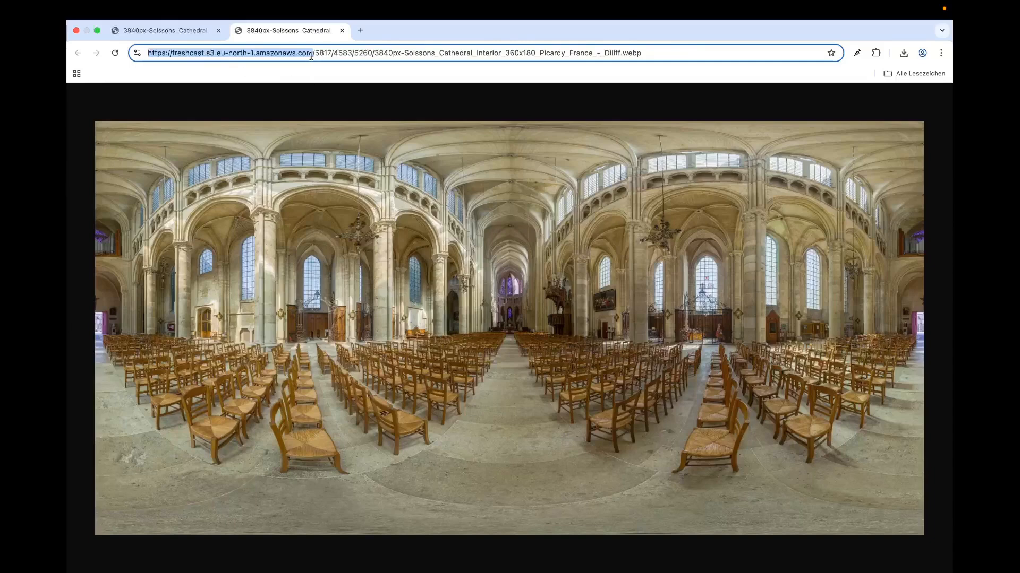
Return to the cathedral image's file details and review its direct and tracking URLs
{"action": "left_click", "coordinate": [178, 29]}
{"action": "scroll", "coordinate": [496, 275], "scroll_direction": "down", "scroll_amount": 2}
{"action": "scroll", "coordinate": [496, 275], "scroll_direction": "down", "scroll_amount": 8}
{"action": "scroll", "coordinate": [497, 275], "scroll_direction": "up", "scroll_amount": 10}
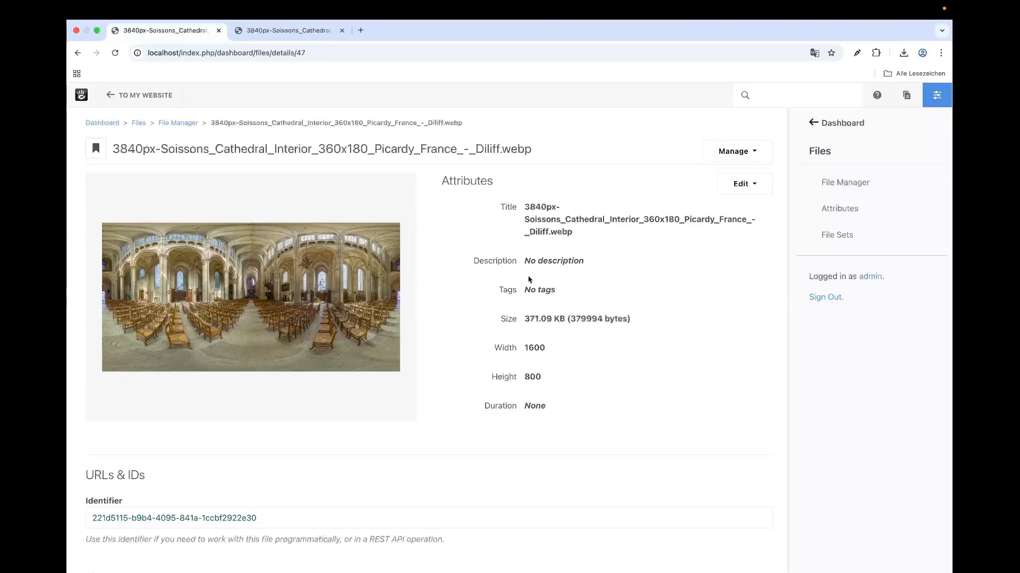
{"action": "scroll", "coordinate": [530, 318], "scroll_direction": "down", "scroll_amount": 8}
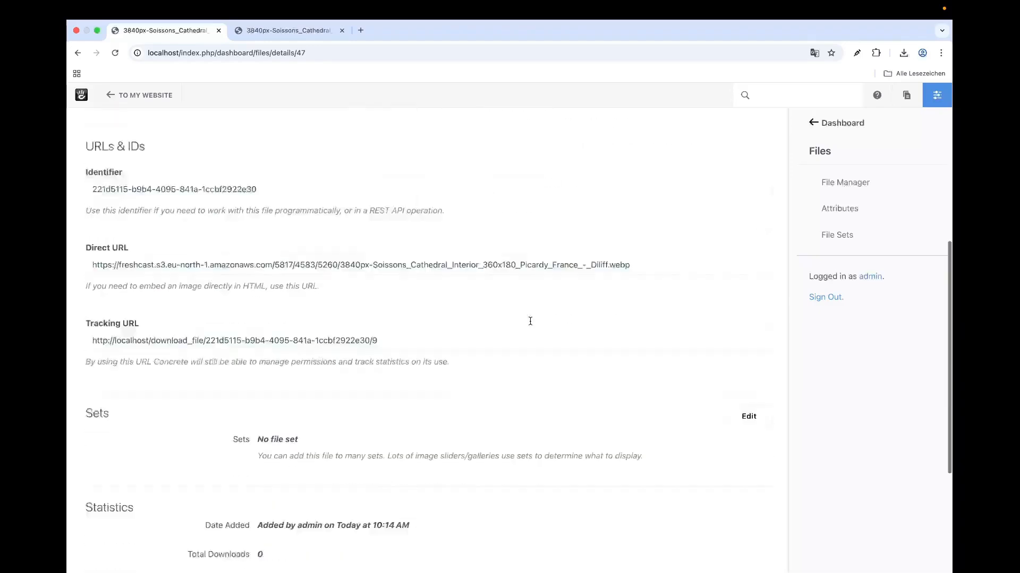
{"action": "scroll", "coordinate": [530, 325], "scroll_direction": "up", "scroll_amount": 5}
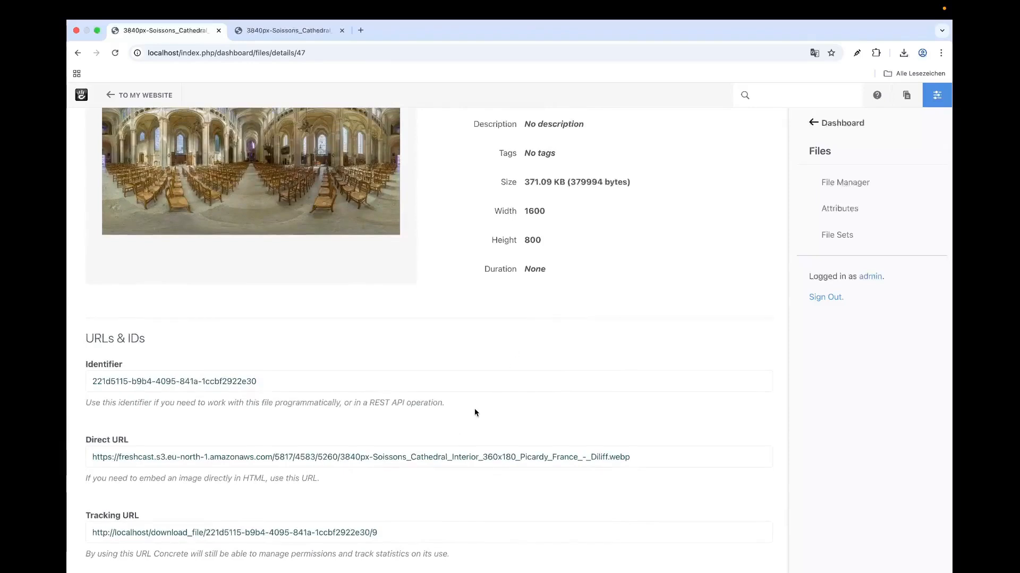
Go back to the File Storage Locations list and open the settings of My S3 Bucket
{"action": "scroll", "coordinate": [473, 412], "scroll_direction": "left", "scroll_amount": 5}
{"action": "scroll", "coordinate": [469, 333], "scroll_direction": "left", "scroll_amount": 5}
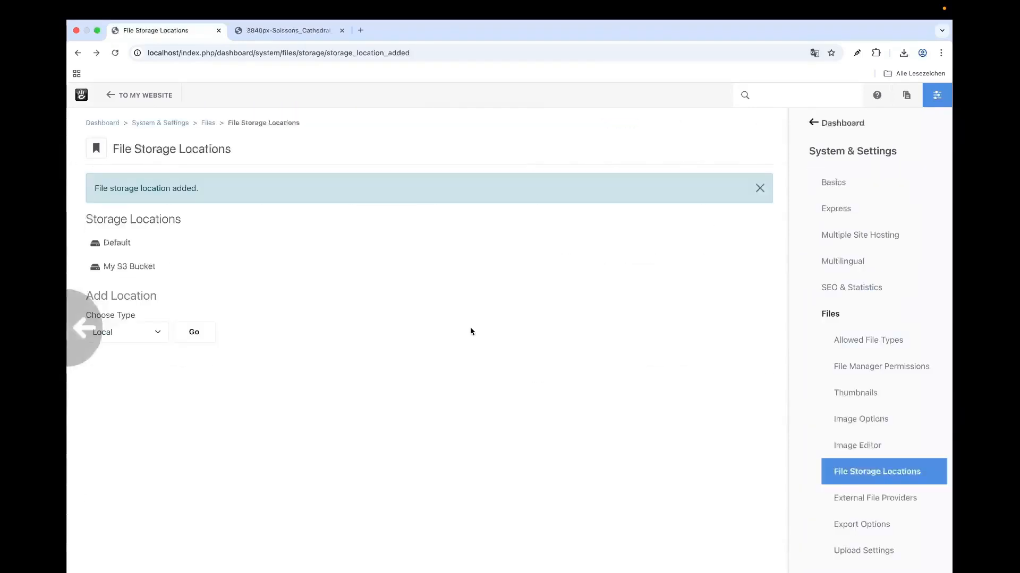
{"action": "left_click", "coordinate": [383, 267]}
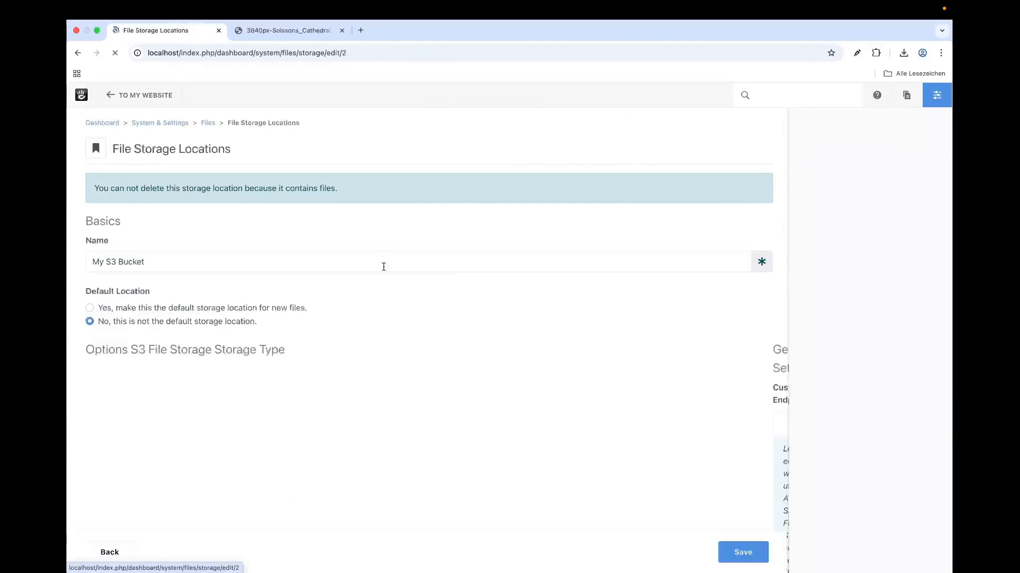
{"action": "scroll", "coordinate": [391, 314], "scroll_direction": "down", "scroll_amount": 3}
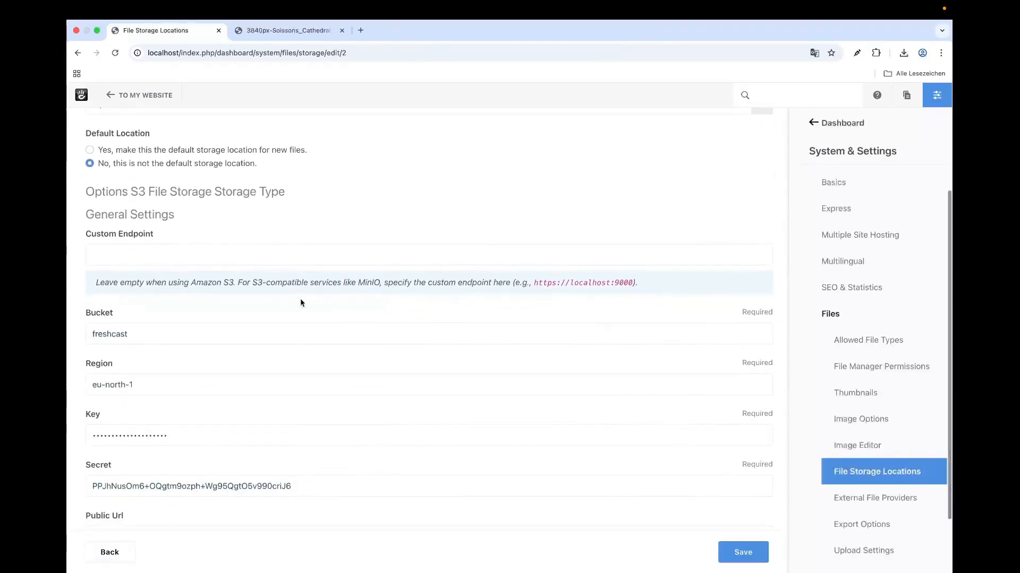